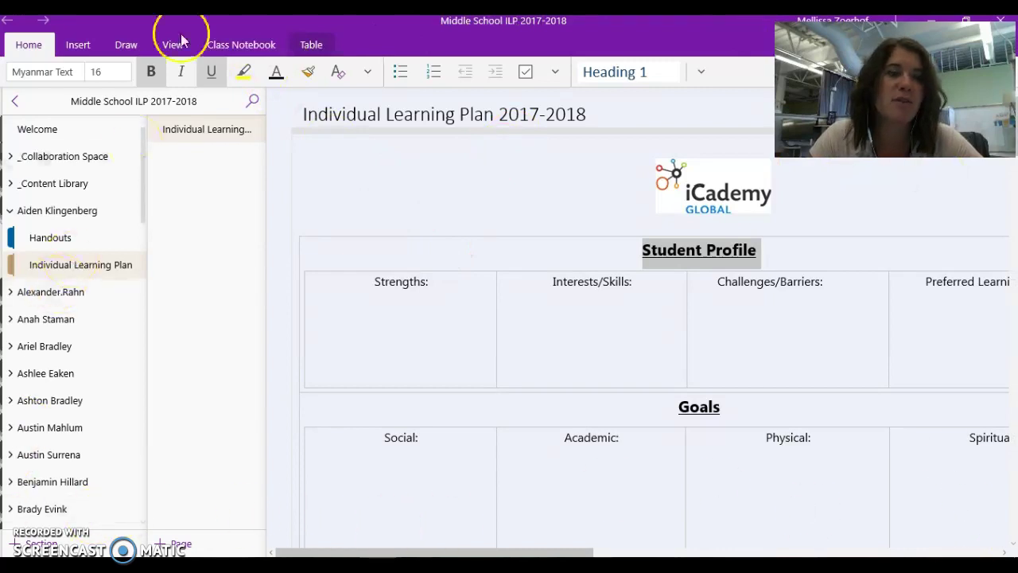
left_click(37, 213)
scroll(39, 231, "down", 15)
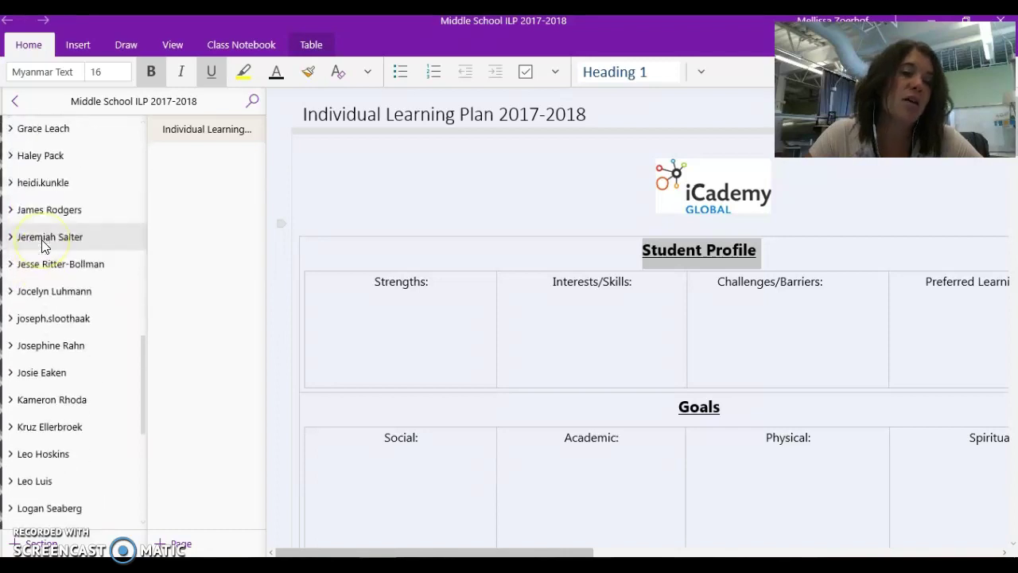
scroll(40, 239, "up", 15)
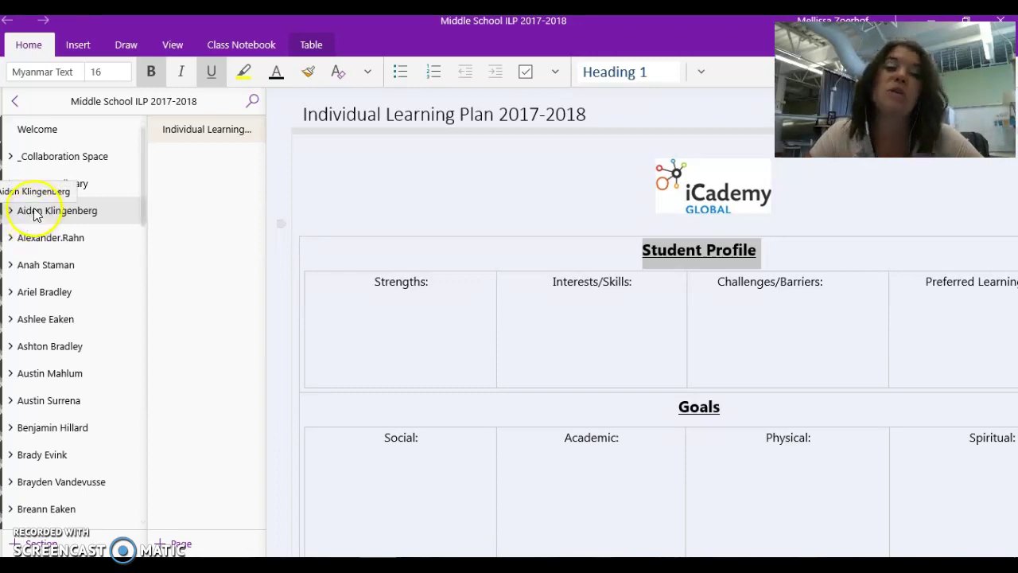
left_click(46, 213)
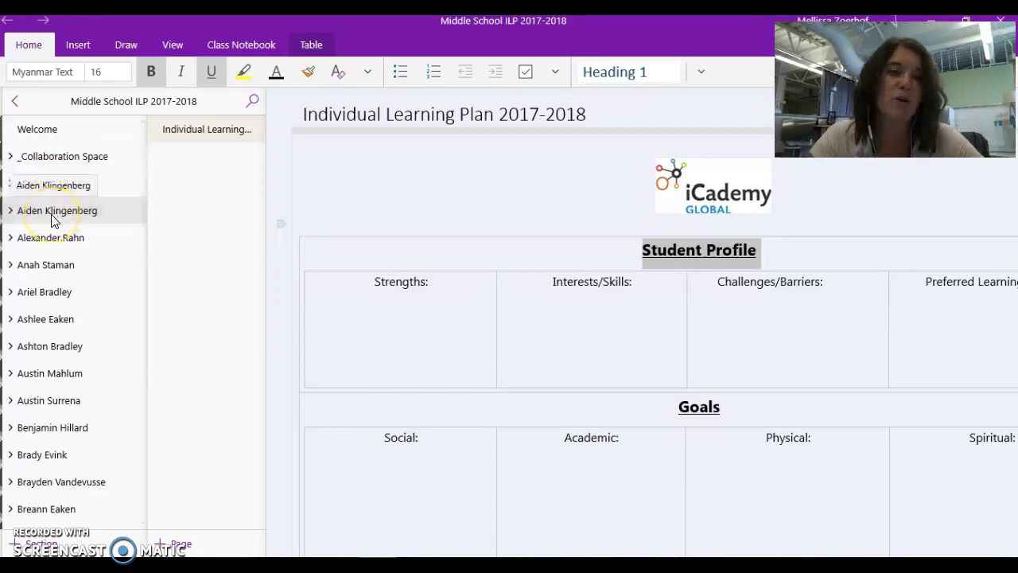
left_click(52, 214)
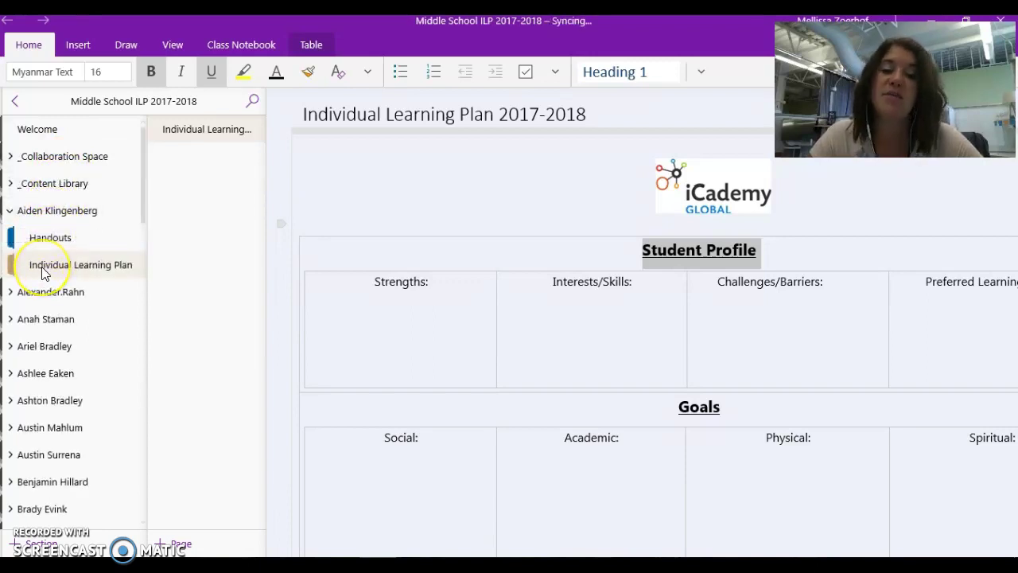
Step: Reopen the ILP page, select the Student Profile heading and first row, and reveal the Preferred Learning Style column
left_click(195, 135)
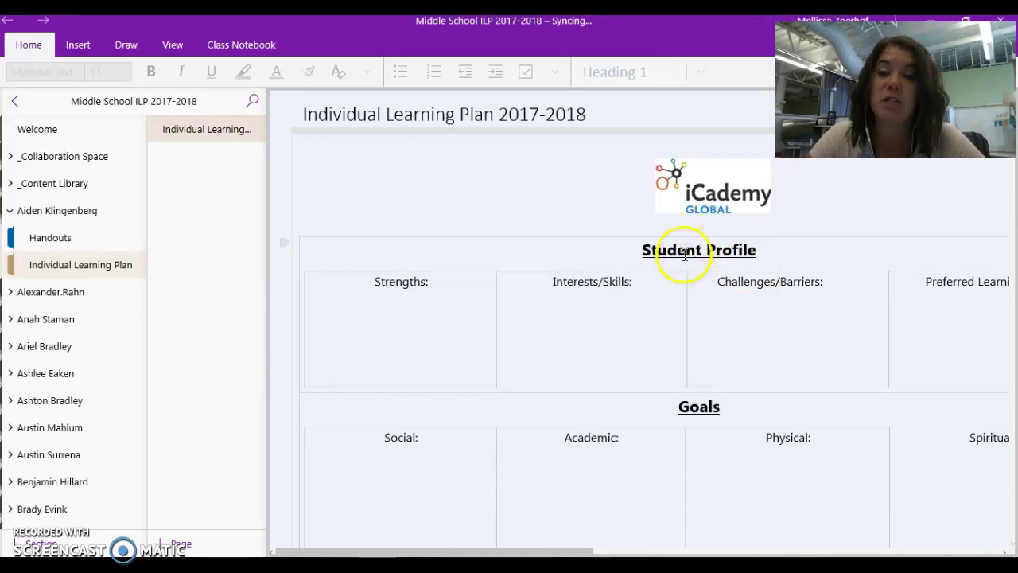
left_click_drag(640, 251, 988, 324)
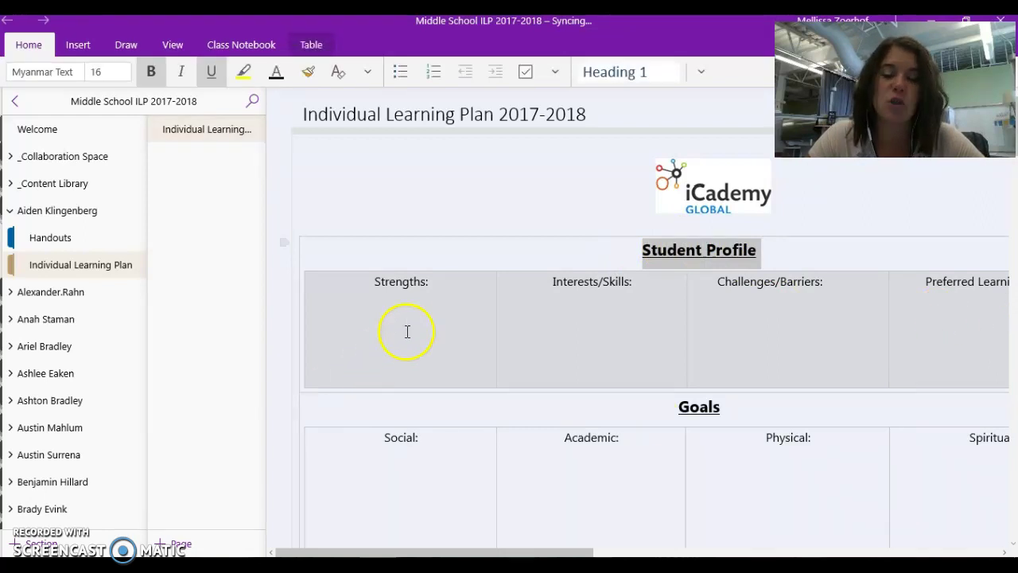
scroll(415, 321, "down", 1)
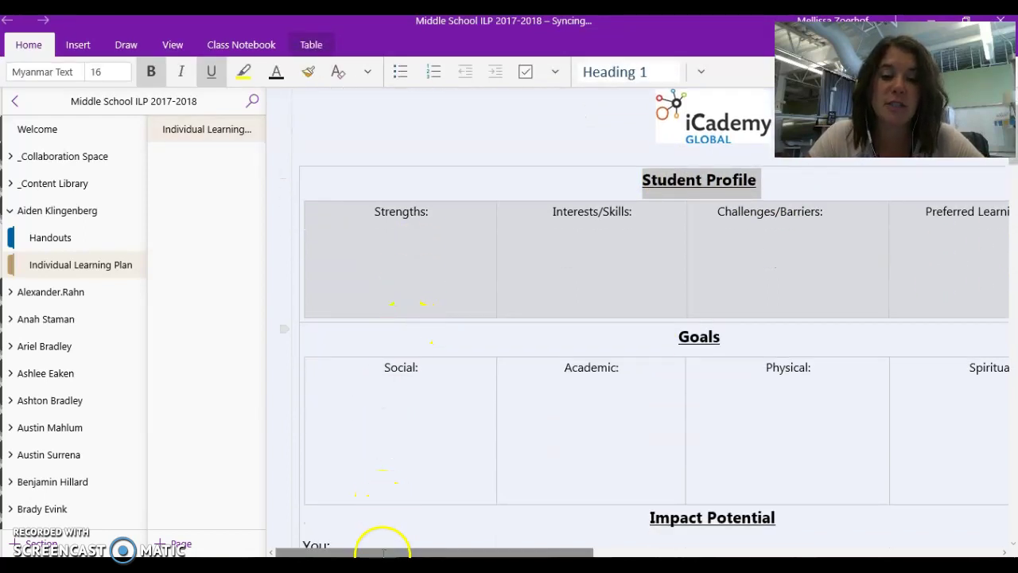
left_click_drag(377, 550, 404, 550)
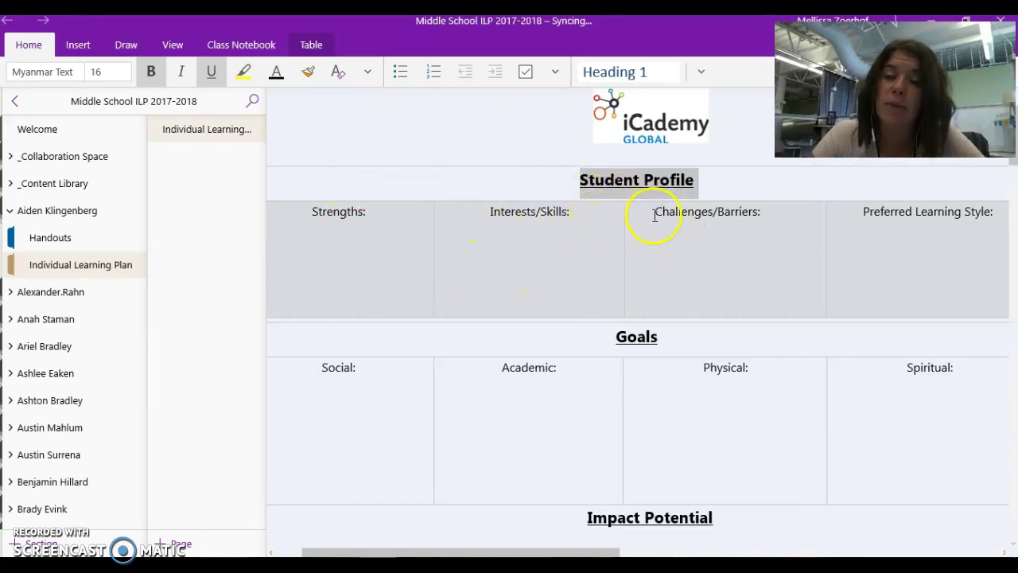
Step: Scroll to the 6-8 Addendum activities checklist and tick Athletics, Academics and Arts
scroll(655, 215, "down", 10)
scroll(655, 214, "down", 5)
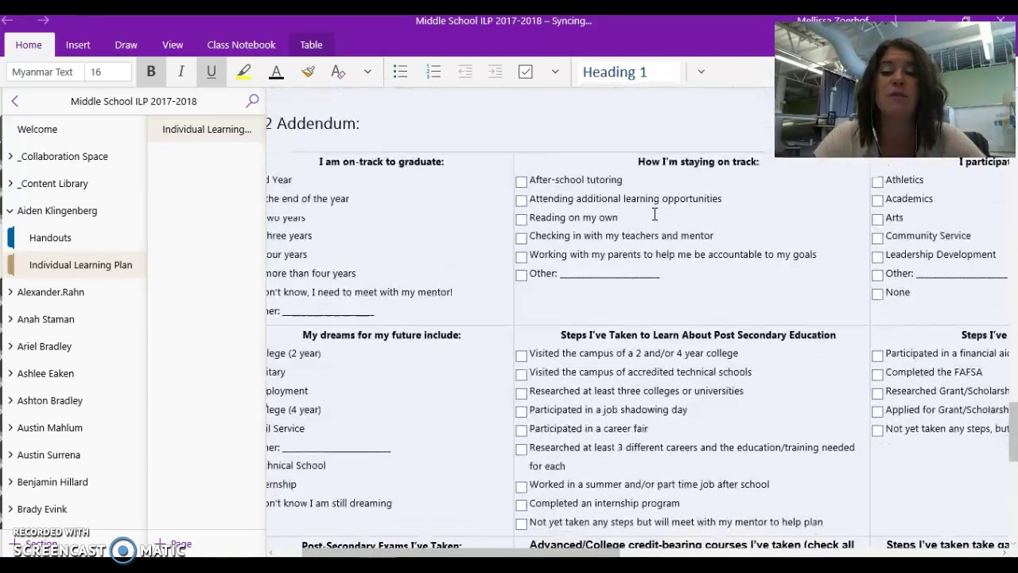
scroll(591, 381, "up", 2)
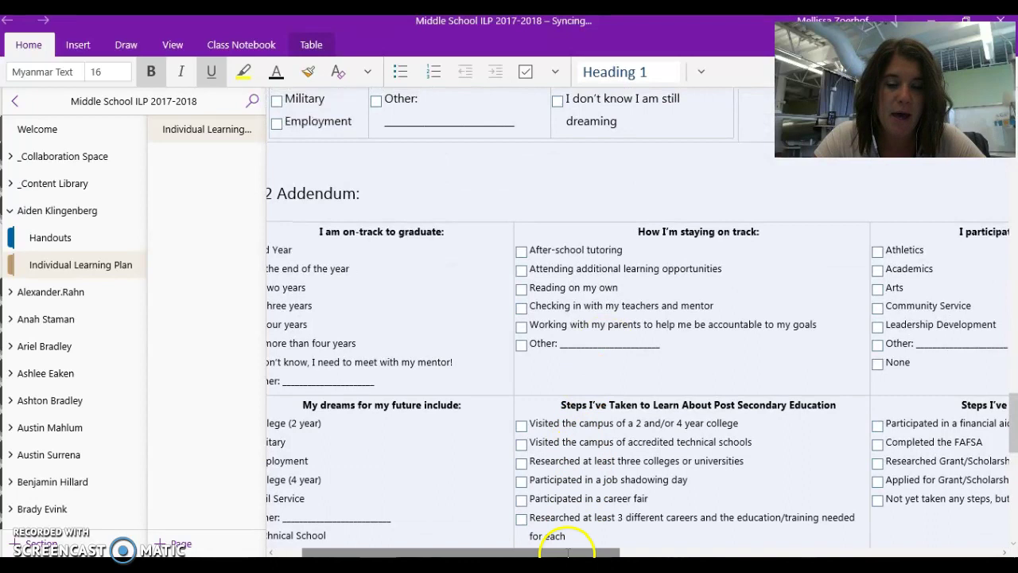
scroll(574, 530, "left", 2)
scroll(491, 398, "up", 6)
scroll(493, 398, "down", 1)
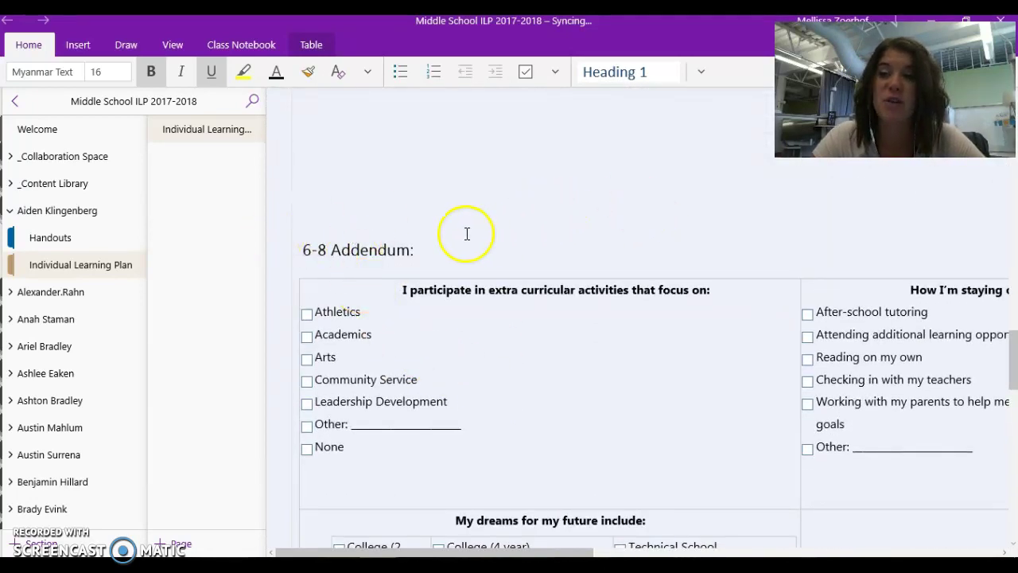
left_click(314, 313)
left_click(307, 313)
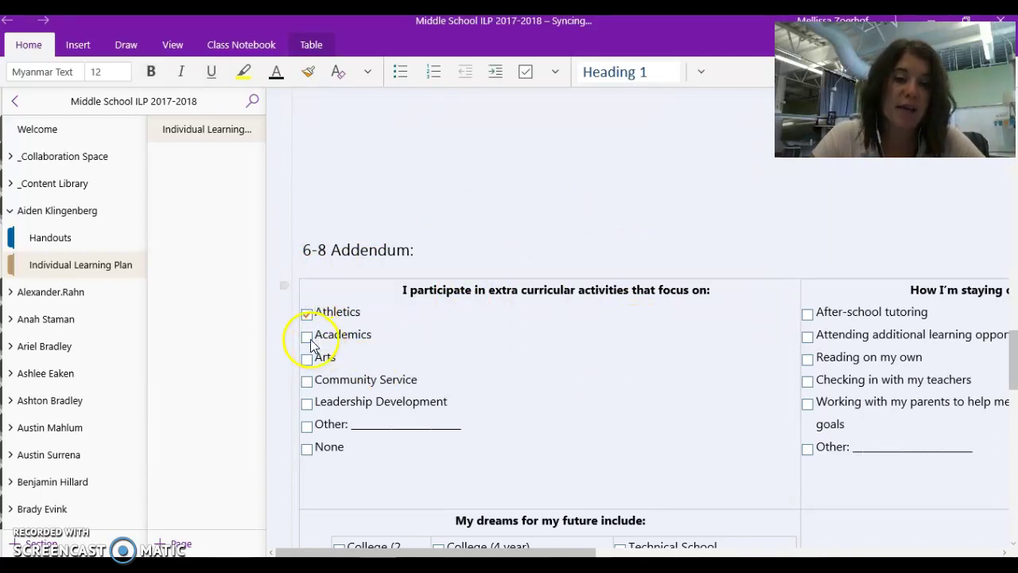
left_click(307, 335)
left_click(307, 358)
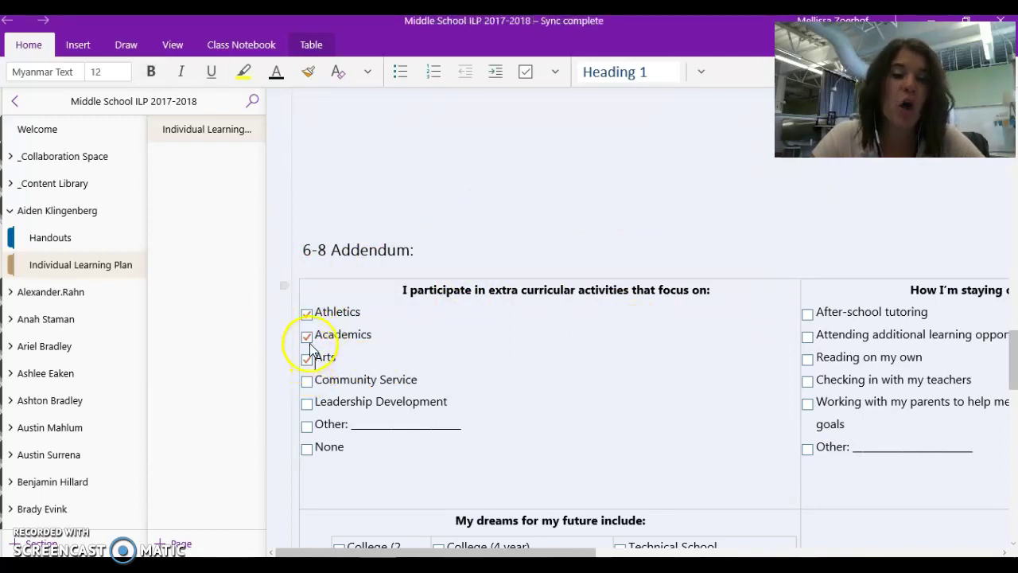
Step: Untick Academics, Athletics and Arts so the activities checklist is clear again
left_click(307, 335)
left_click(307, 314)
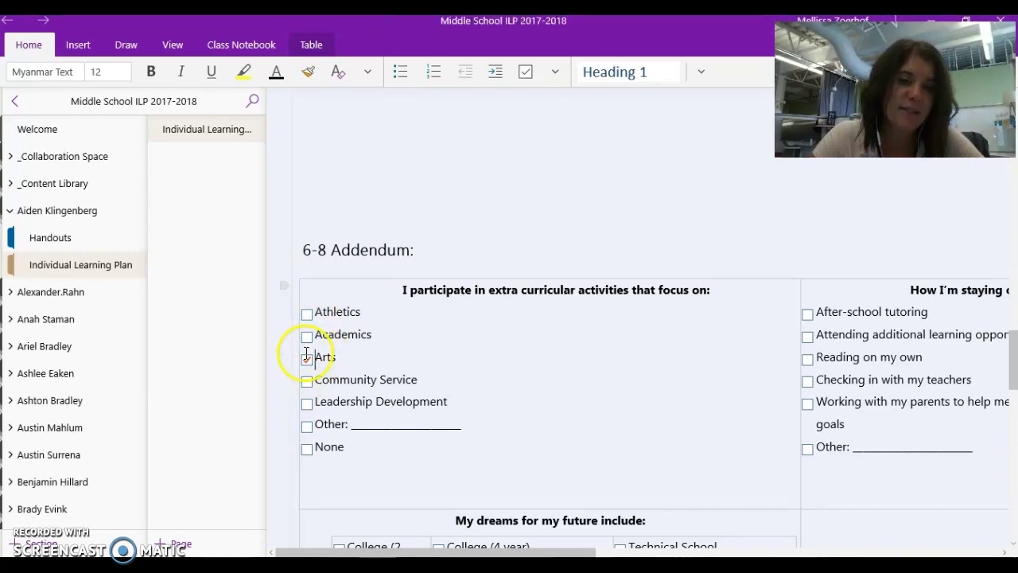
left_click(307, 358)
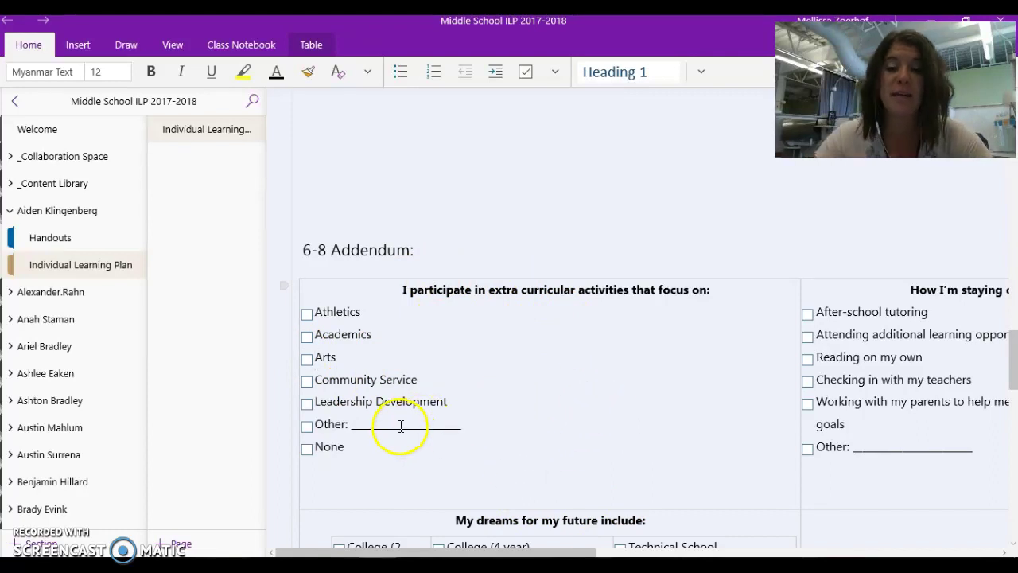
Step: Scroll right to the high school plans list and tick Employment and Finish Early
left_click_drag(539, 550, 681, 550)
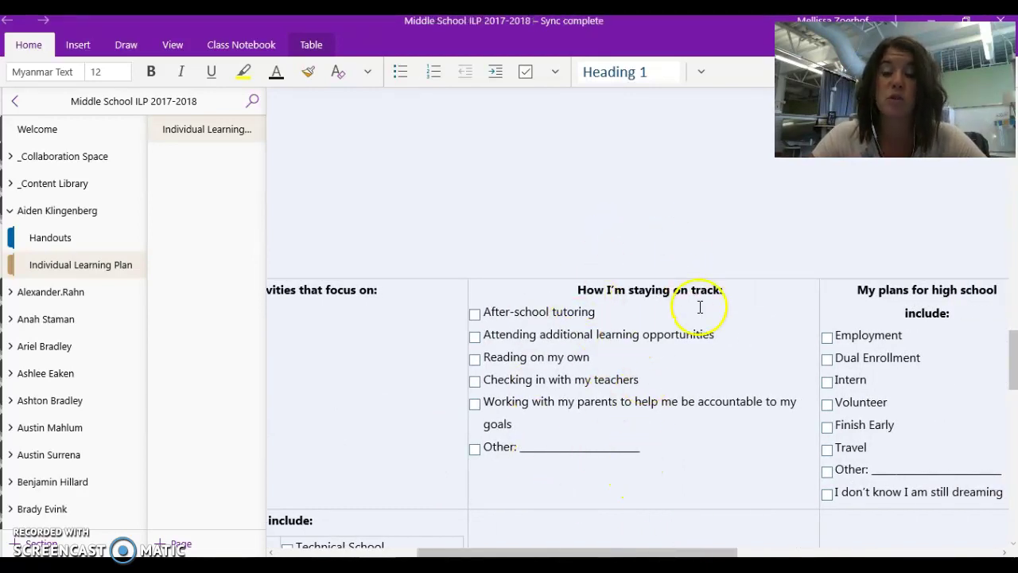
left_click_drag(624, 542, 689, 541)
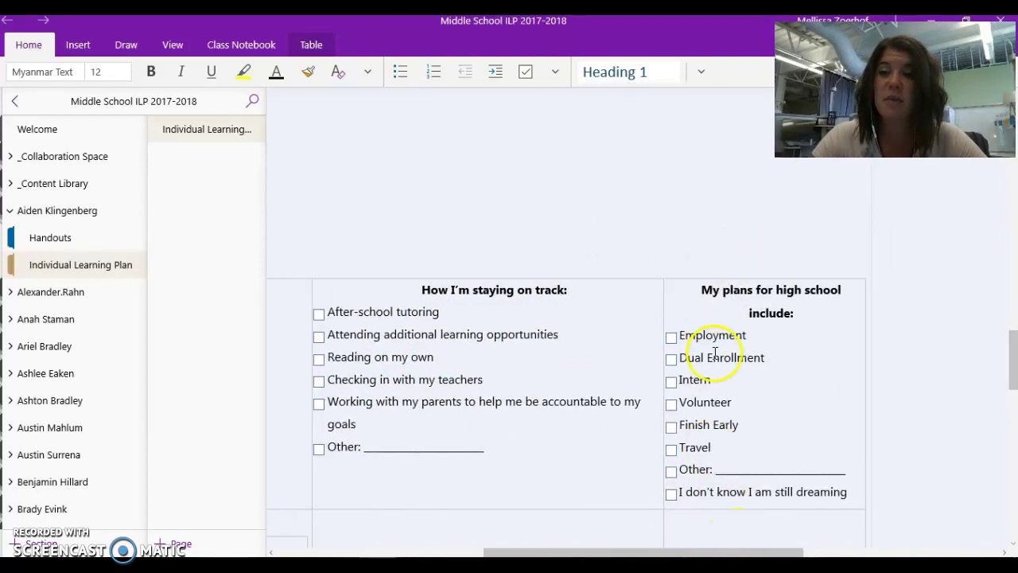
left_click(671, 337)
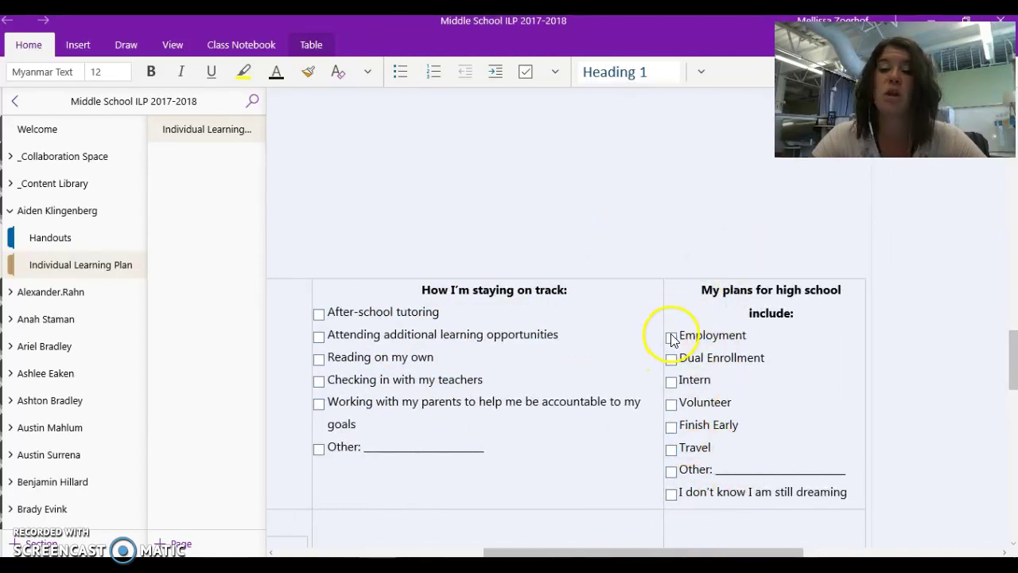
left_click(672, 428)
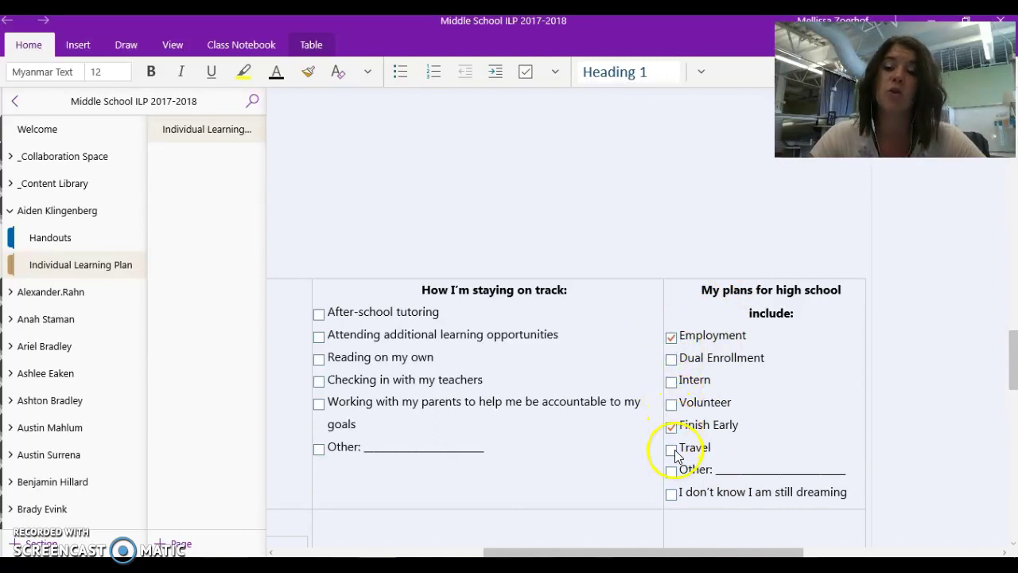
Step: Untick Finish Early, Travel and Employment in the high school plans list
left_click(672, 450)
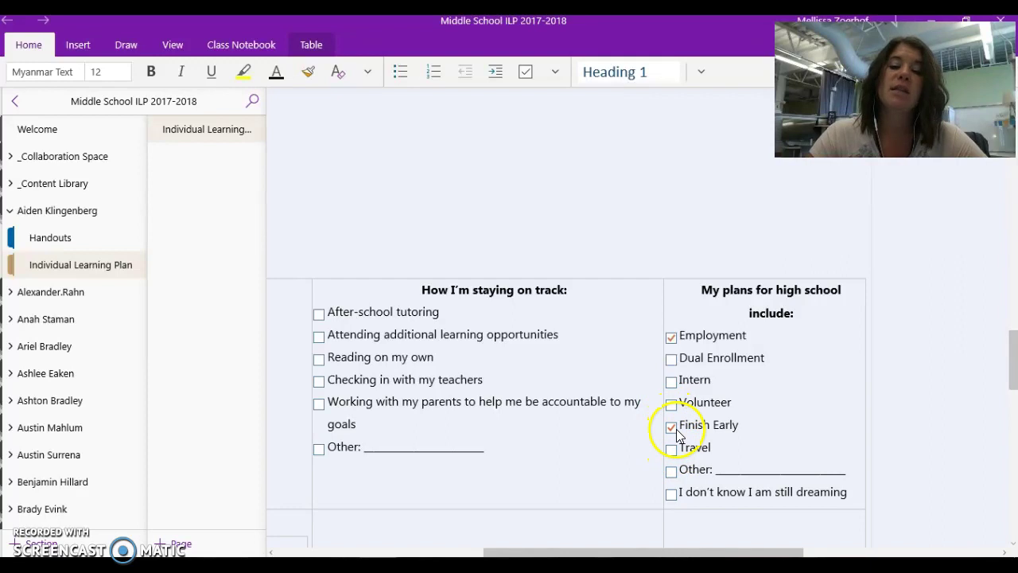
left_click(672, 427)
left_click(672, 340)
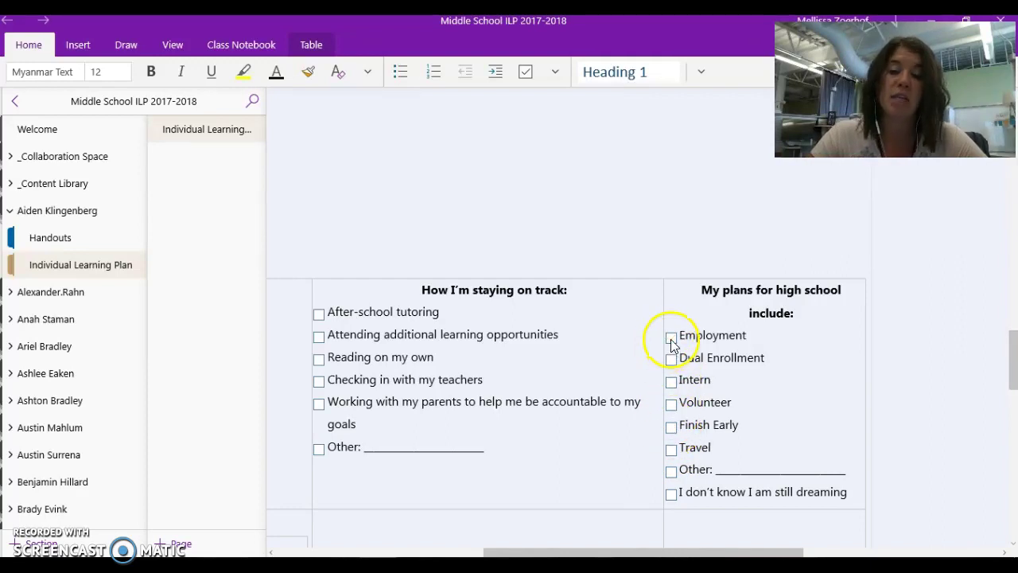
left_click(624, 551)
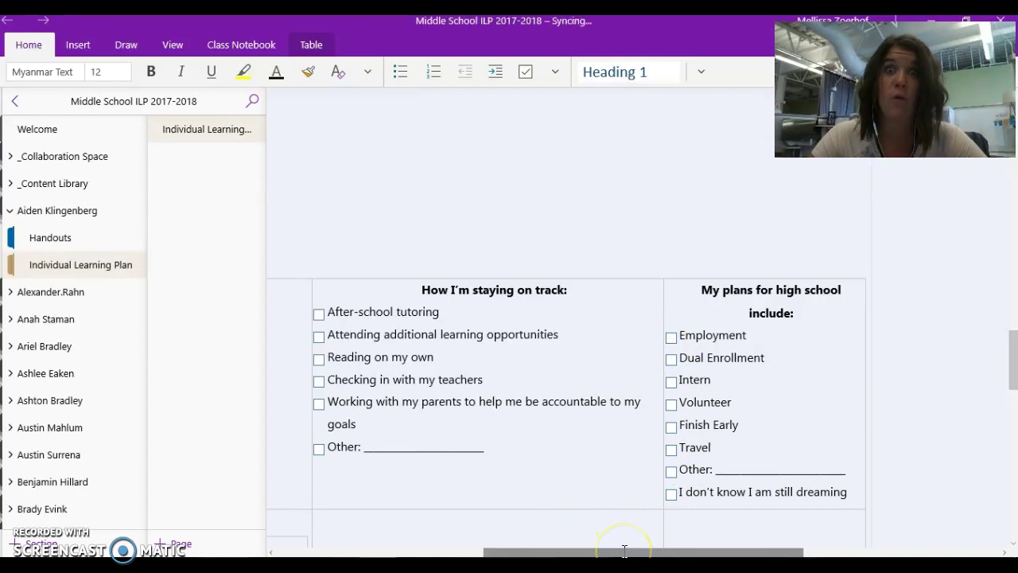
Step: Scroll to 'My dreams for my future include' and tick 'I don't know I am still dreaming'
left_click_drag(625, 550, 489, 443)
scroll(518, 337, "down", 4)
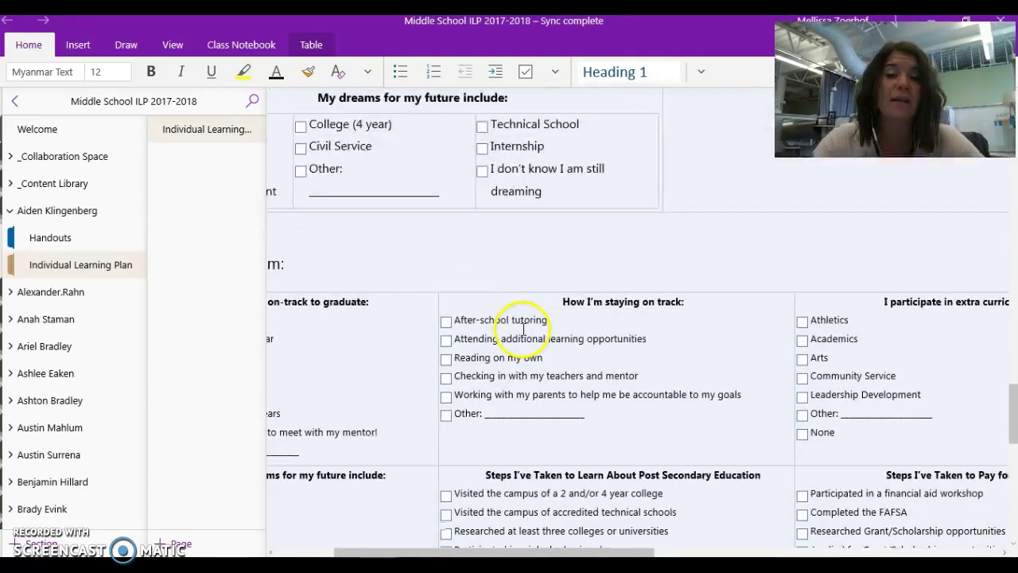
scroll(516, 326, "up", 1)
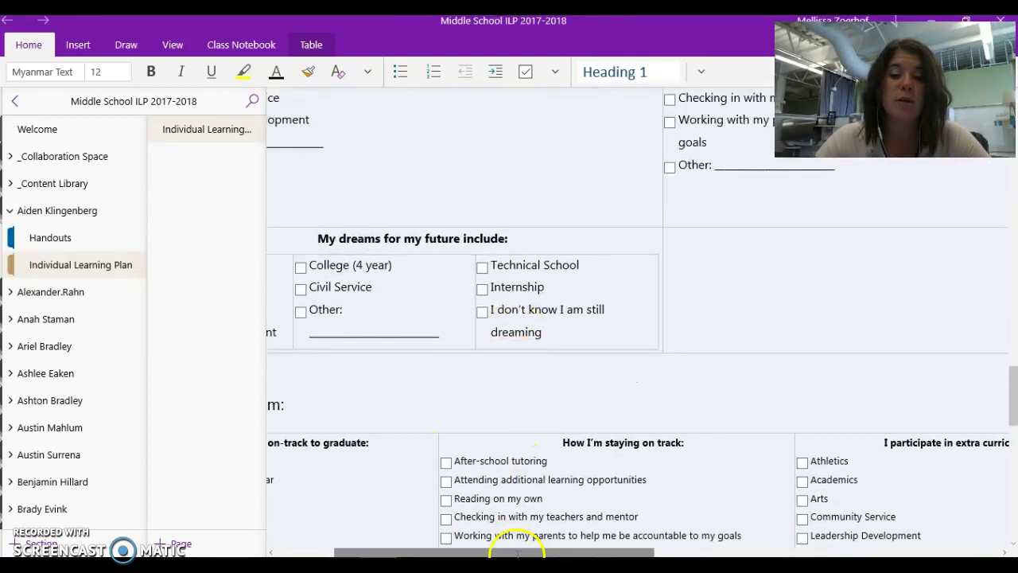
left_click_drag(516, 549, 455, 549)
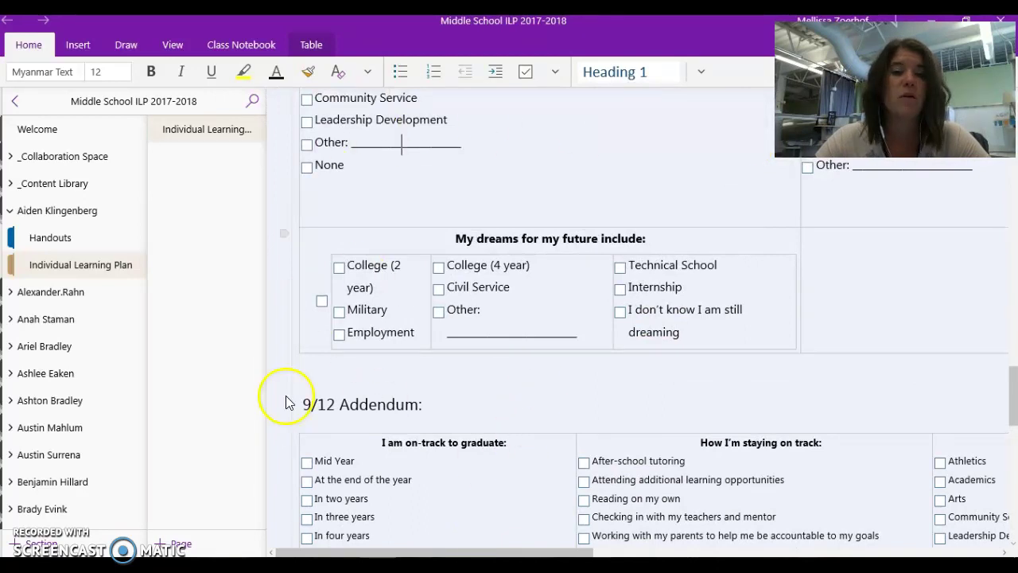
left_click(621, 315)
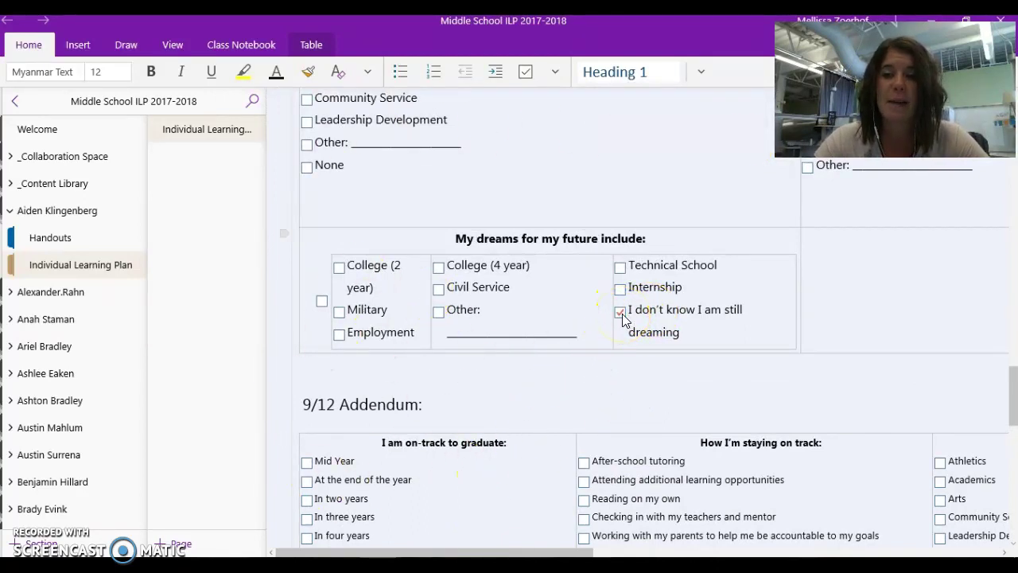
scroll(623, 316, "up", 5)
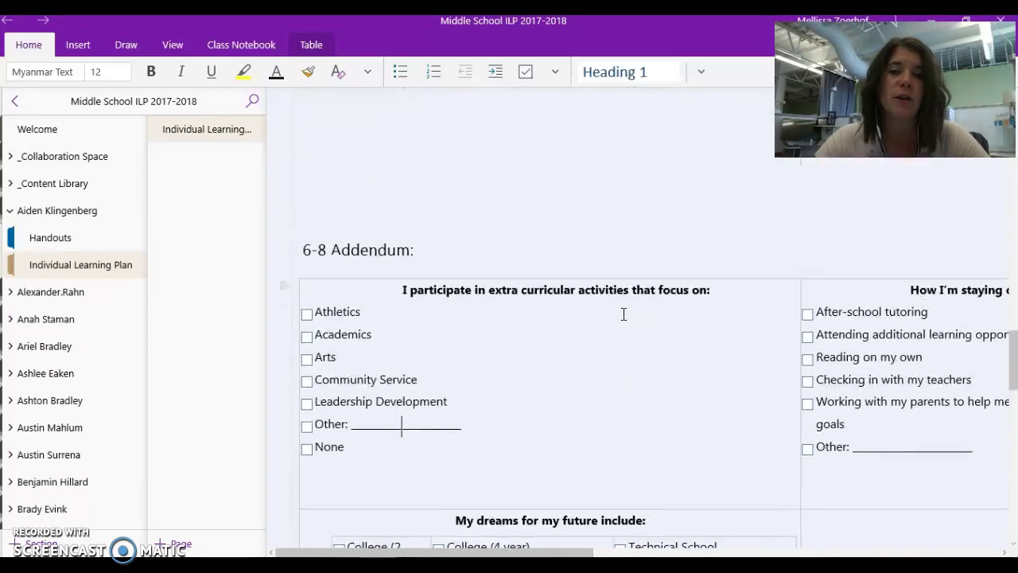
Step: Highlight the Goals heading and its Social, Academic, Physical and Spiritual table at the plan's top
triple_click(359, 393)
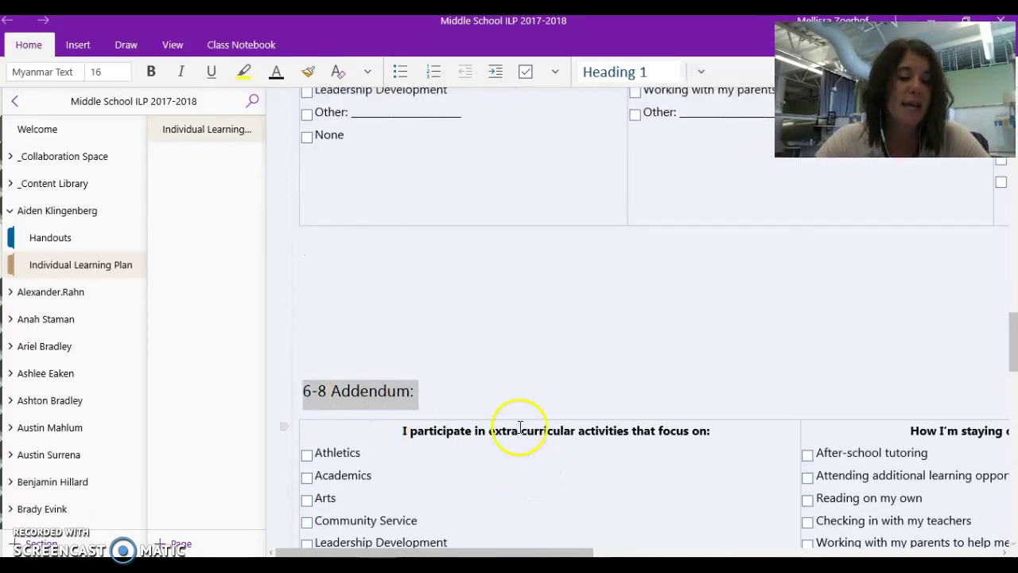
scroll(500, 362, "up", 20)
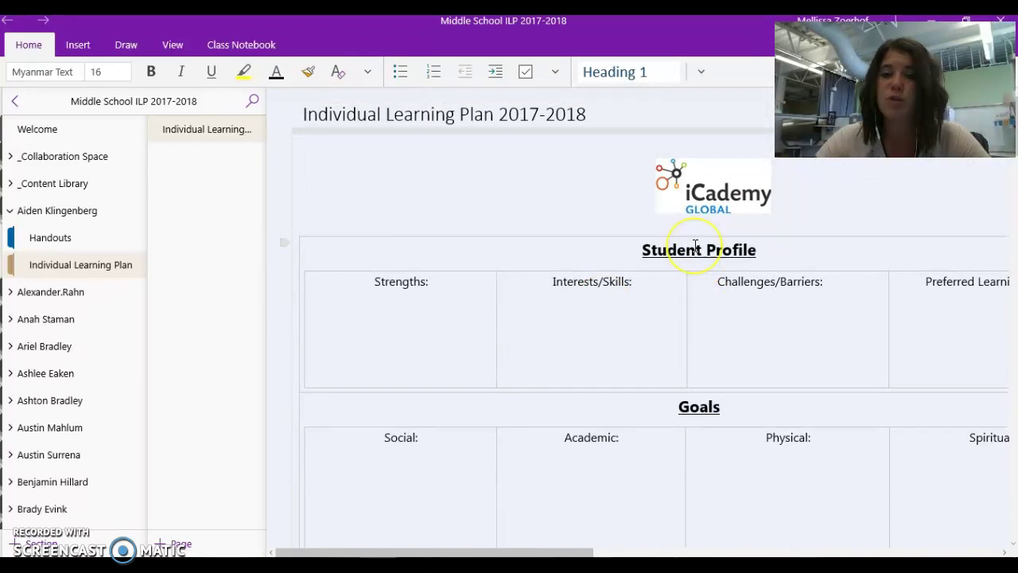
triple_click(693, 248)
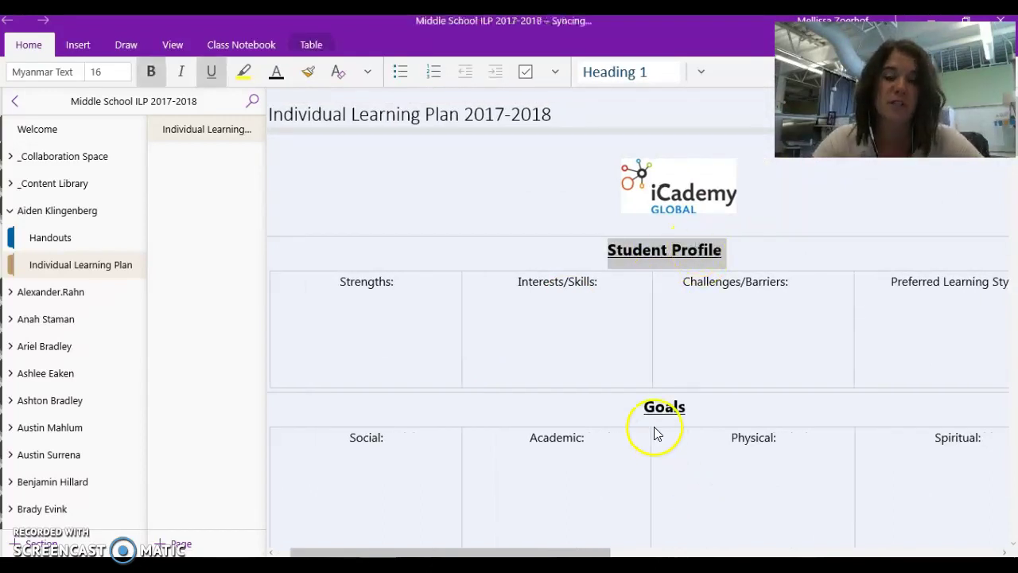
scroll(657, 433, "down", 3)
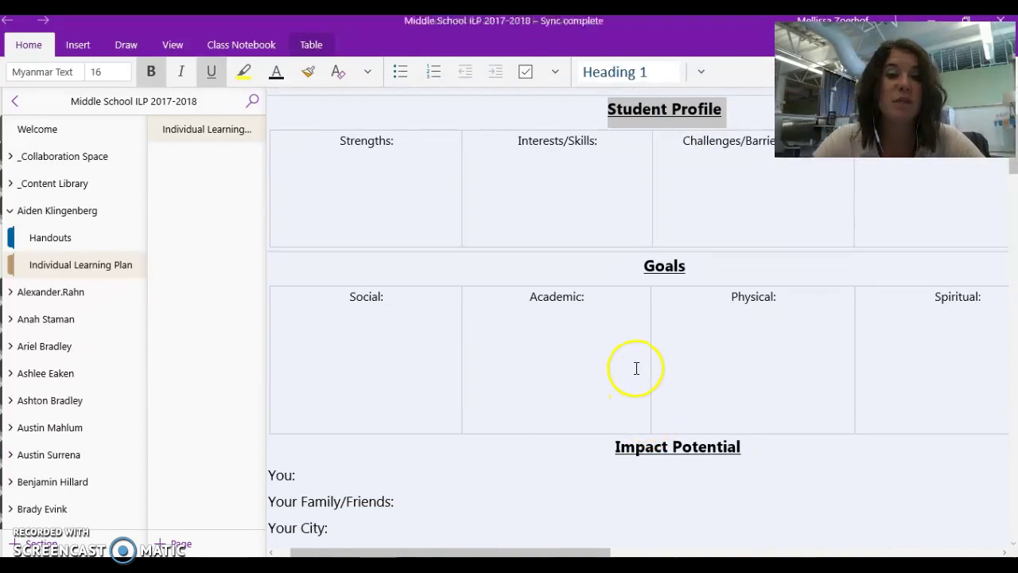
left_click_drag(645, 272, 879, 350)
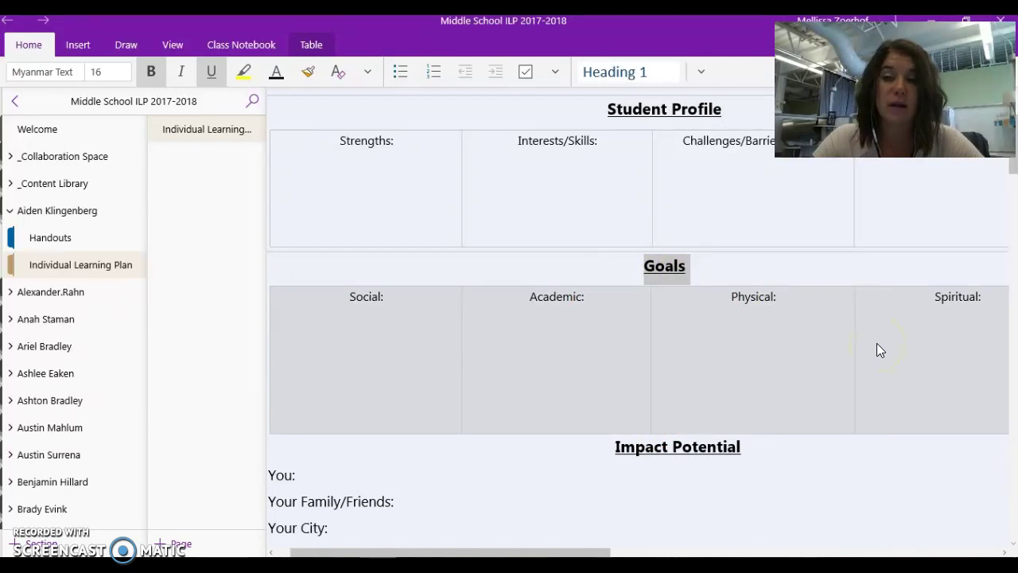
left_click(393, 389)
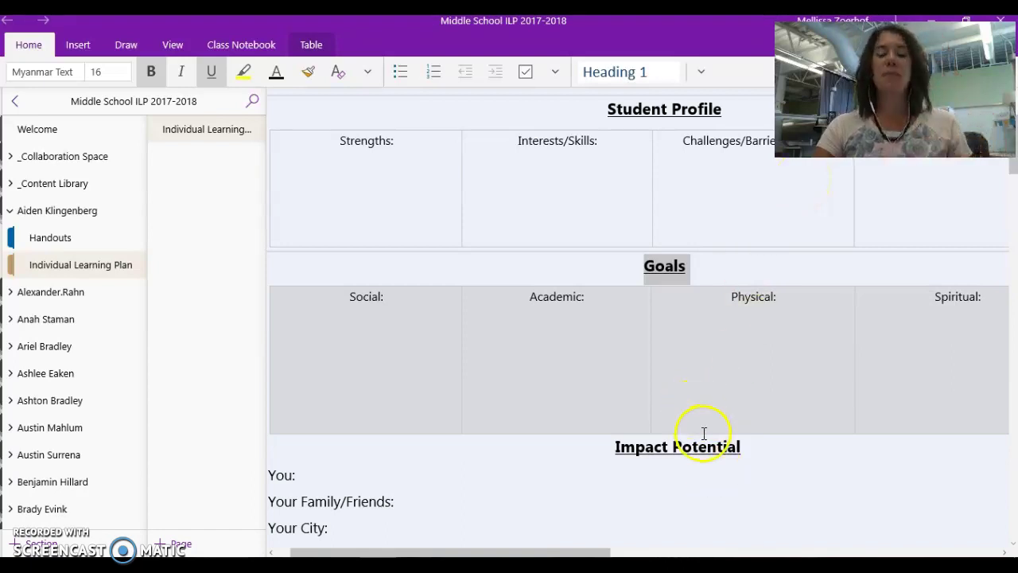
Step: Clear the selection on the Goals heading and table
scroll(696, 428, "up", 1)
scroll(692, 424, "down", 2)
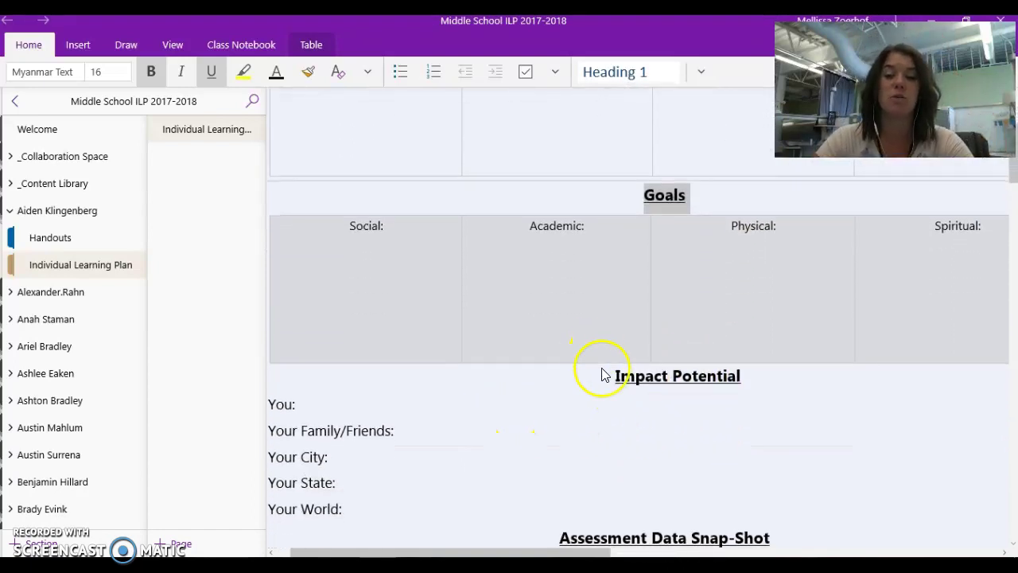
left_click(613, 382)
left_click(669, 377)
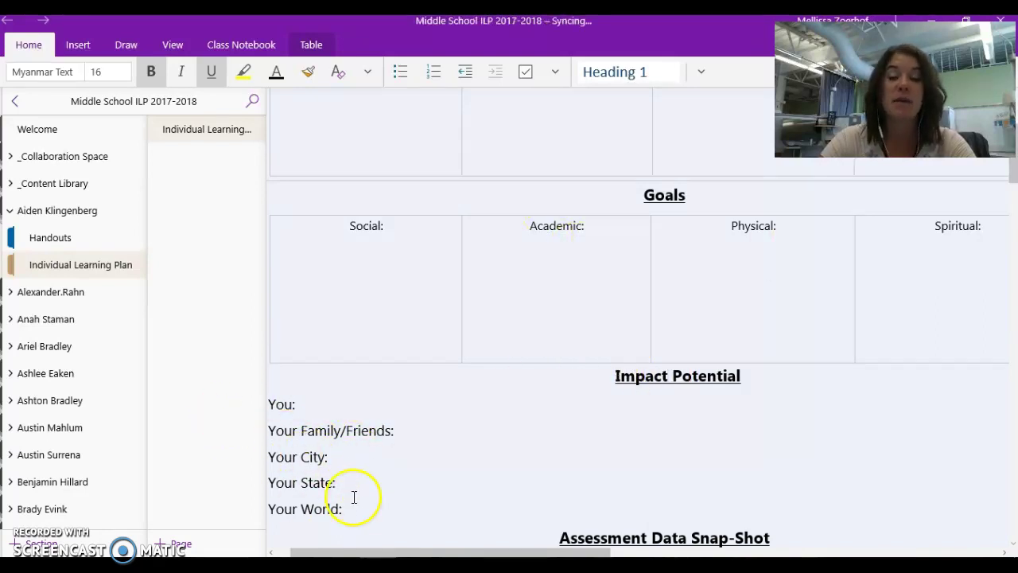
Step: Scroll through the Impact Potential and Assessment Data Snap-Shot sections, then back to the top
scroll(361, 474, "down", 5)
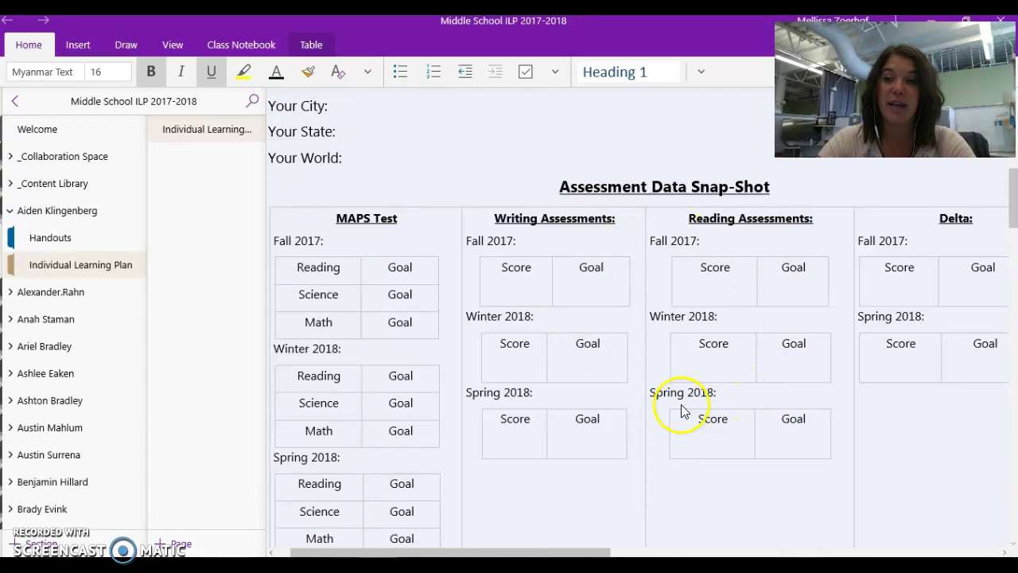
scroll(681, 404, "down", 1)
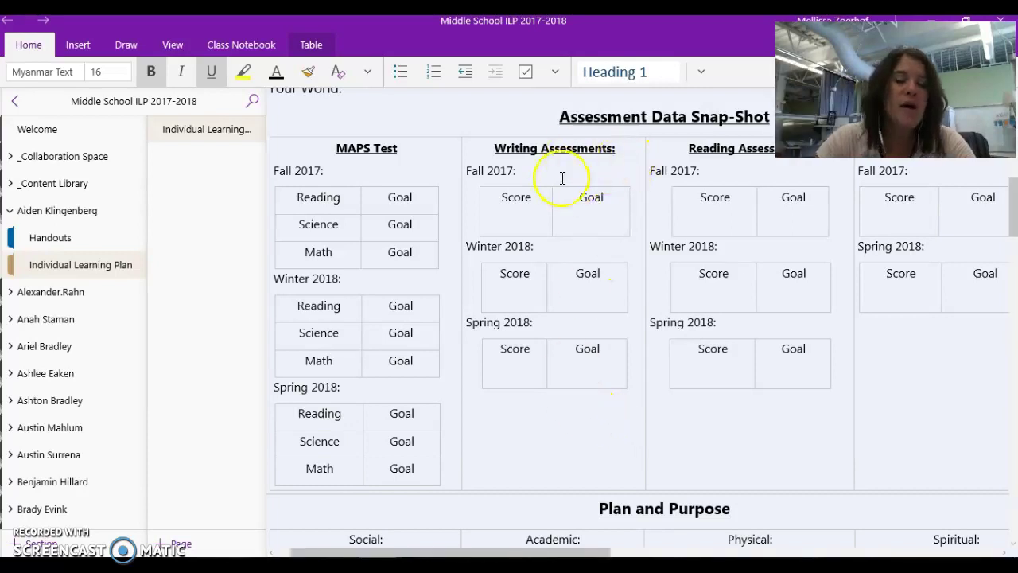
scroll(523, 234, "up", 10)
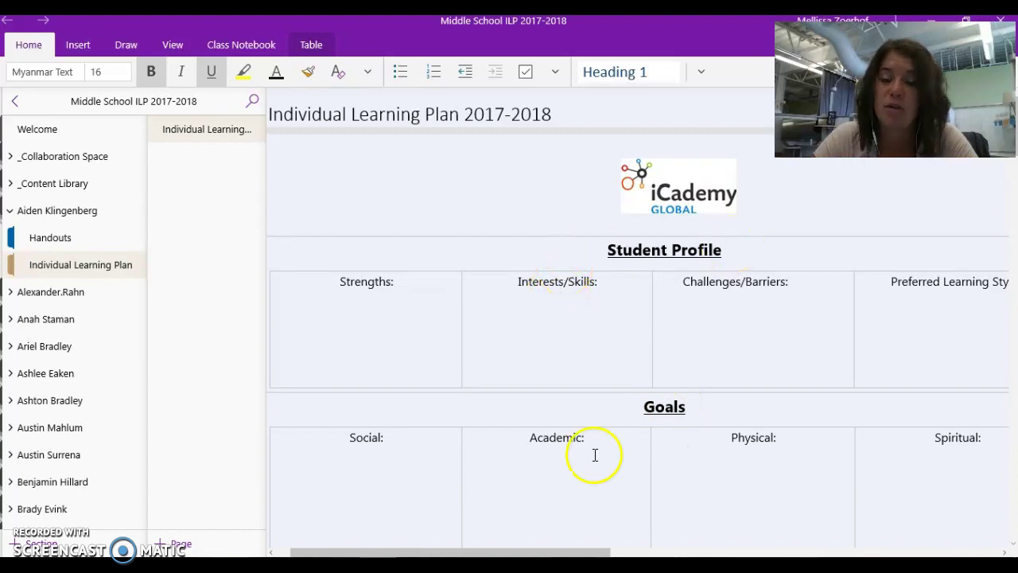
scroll(589, 437, "down", 2)
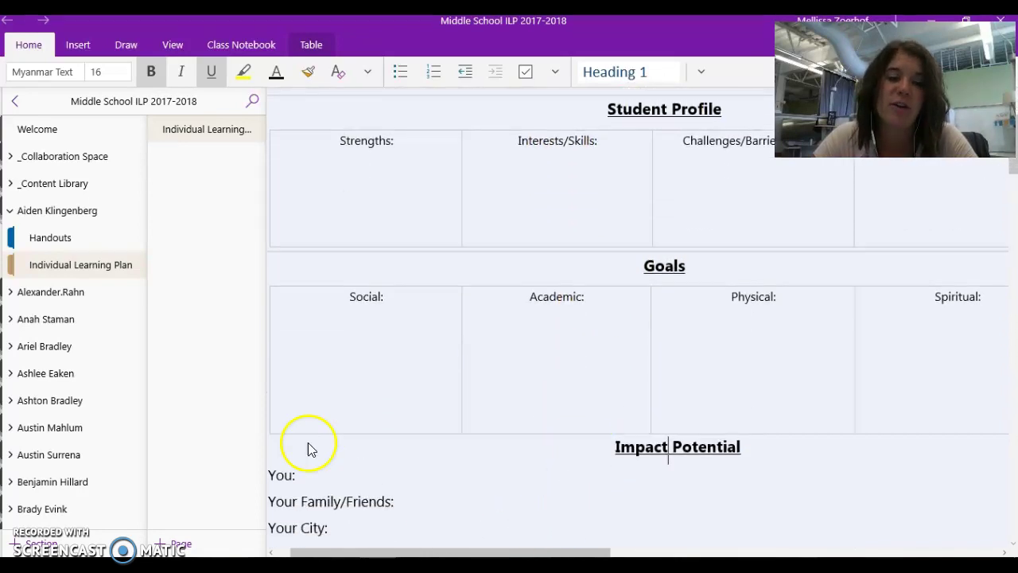